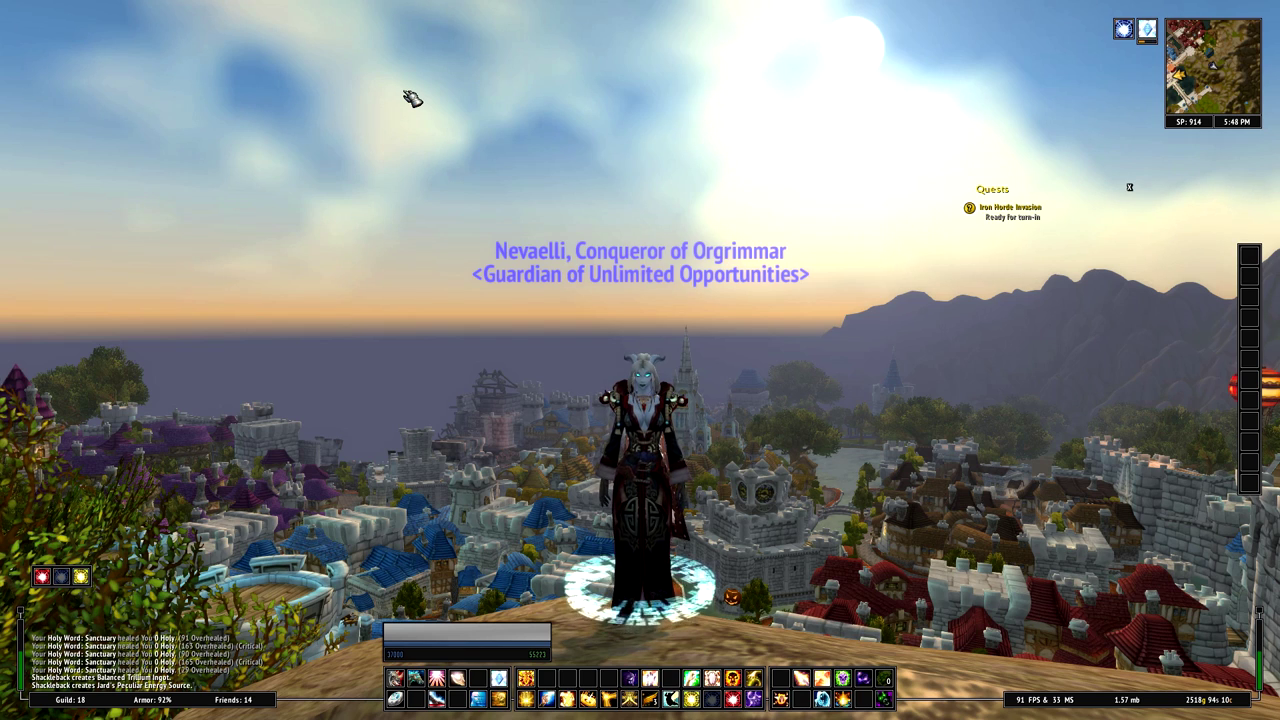
# - Start the Tukui installer with /tukui install and reset Tukui settings to defaults
pyautogui.write('/tukui')
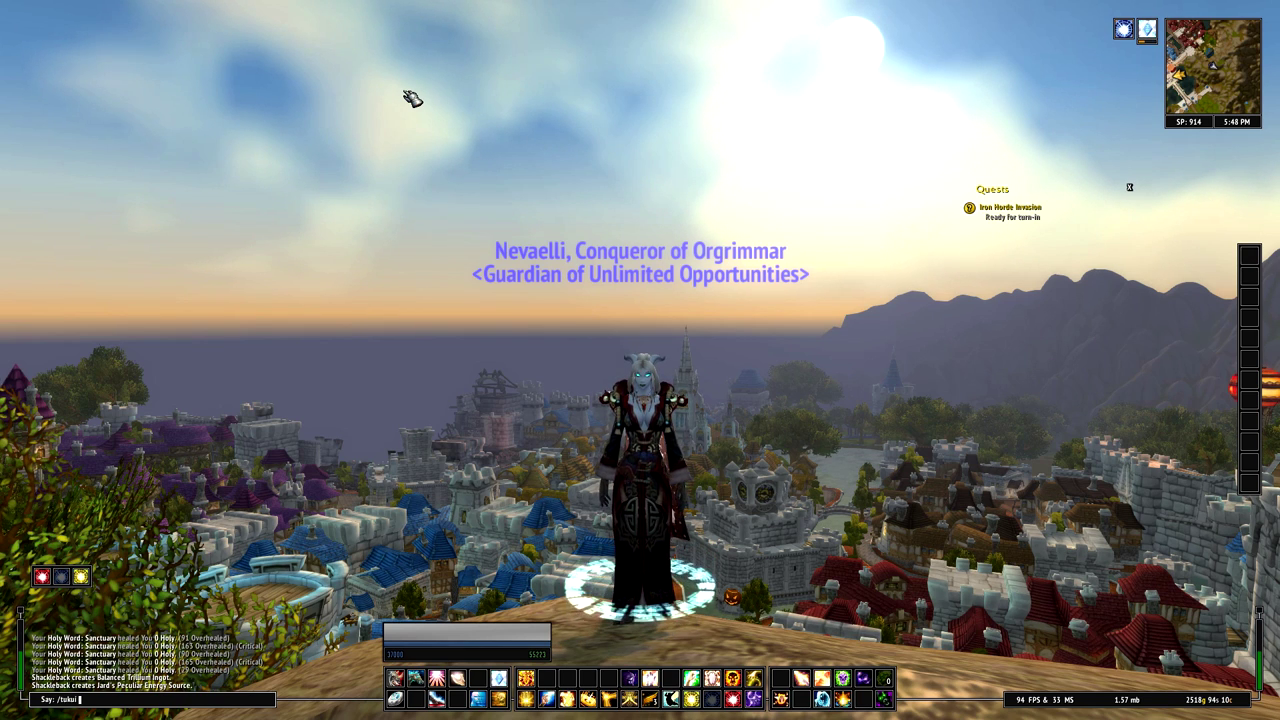
pyautogui.write(' install')
pyautogui.press('Return')
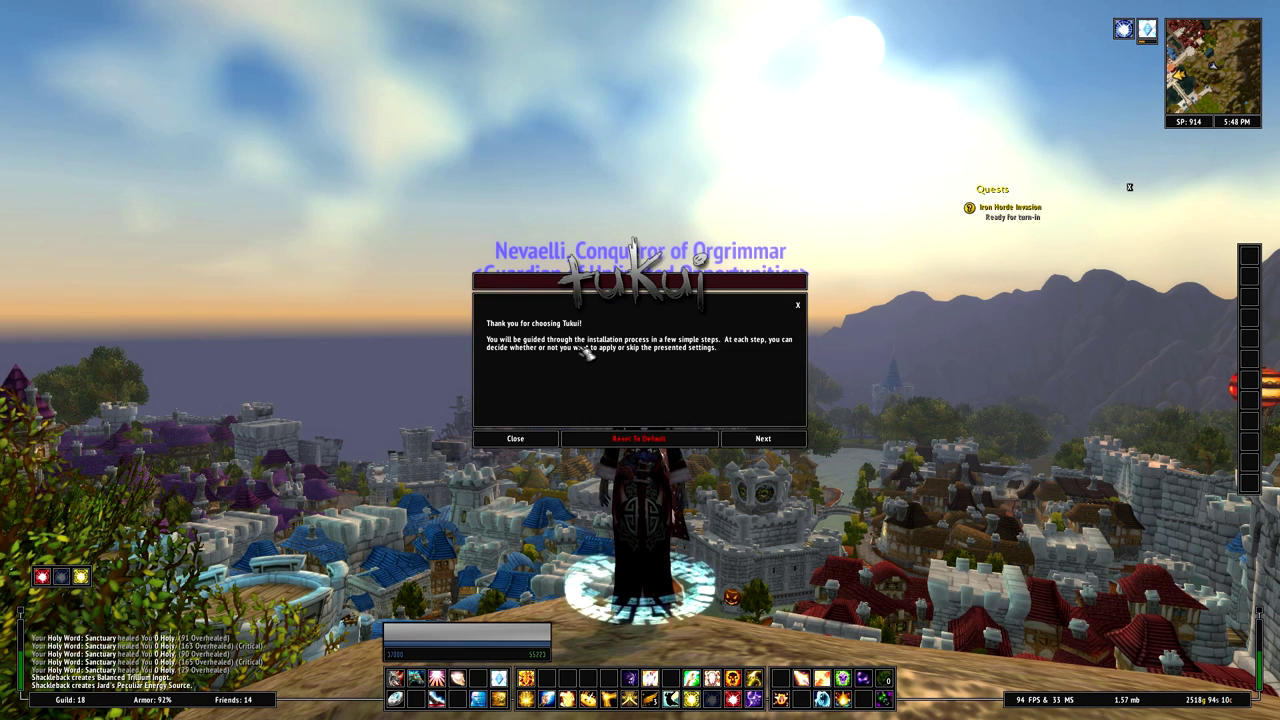
pyautogui.click(515, 438)
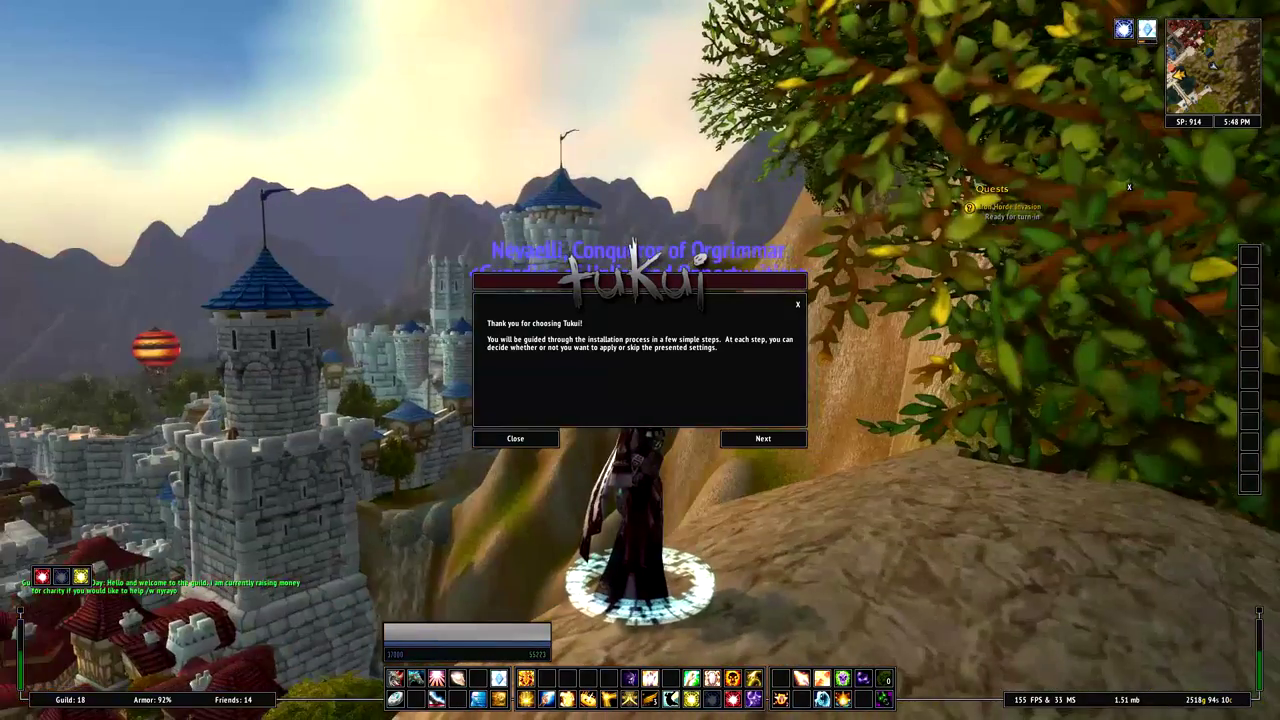
pyautogui.moveTo(748, 177); pyautogui.dragTo(748, 177)
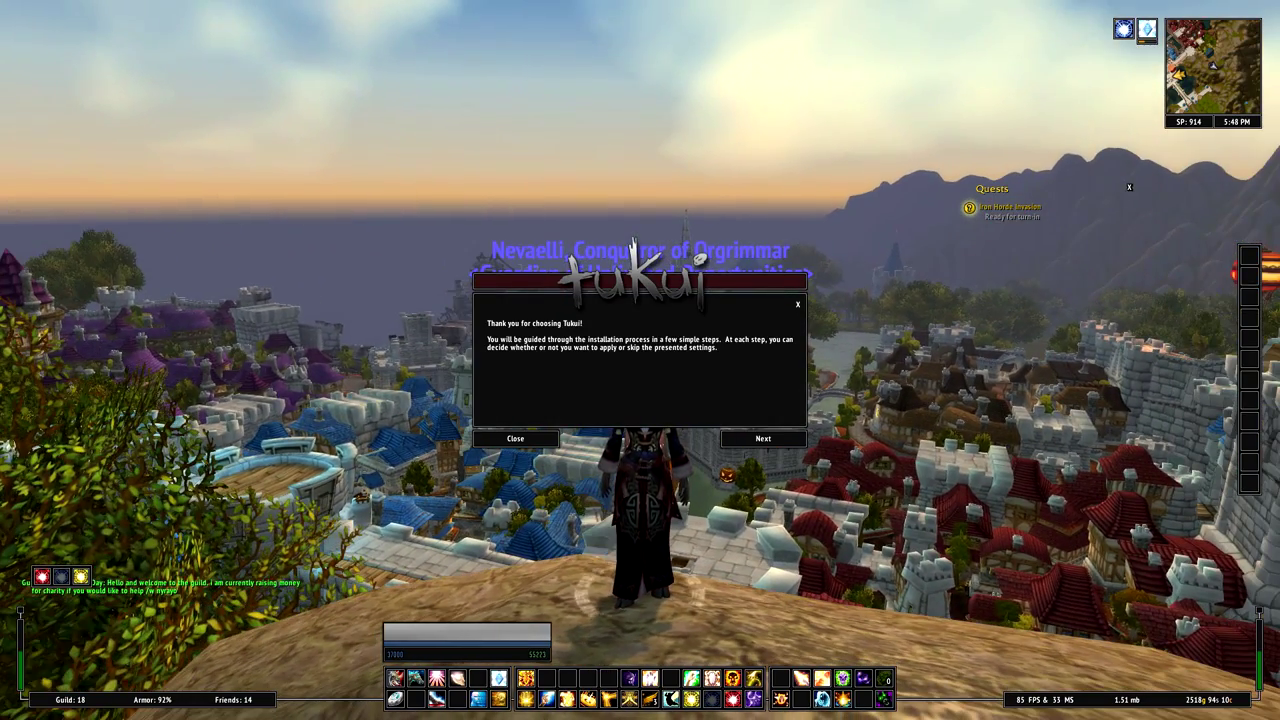
# - Step through the installer, apply the recommended chat setup, and complete it to reload the UI
pyautogui.click(765, 442)
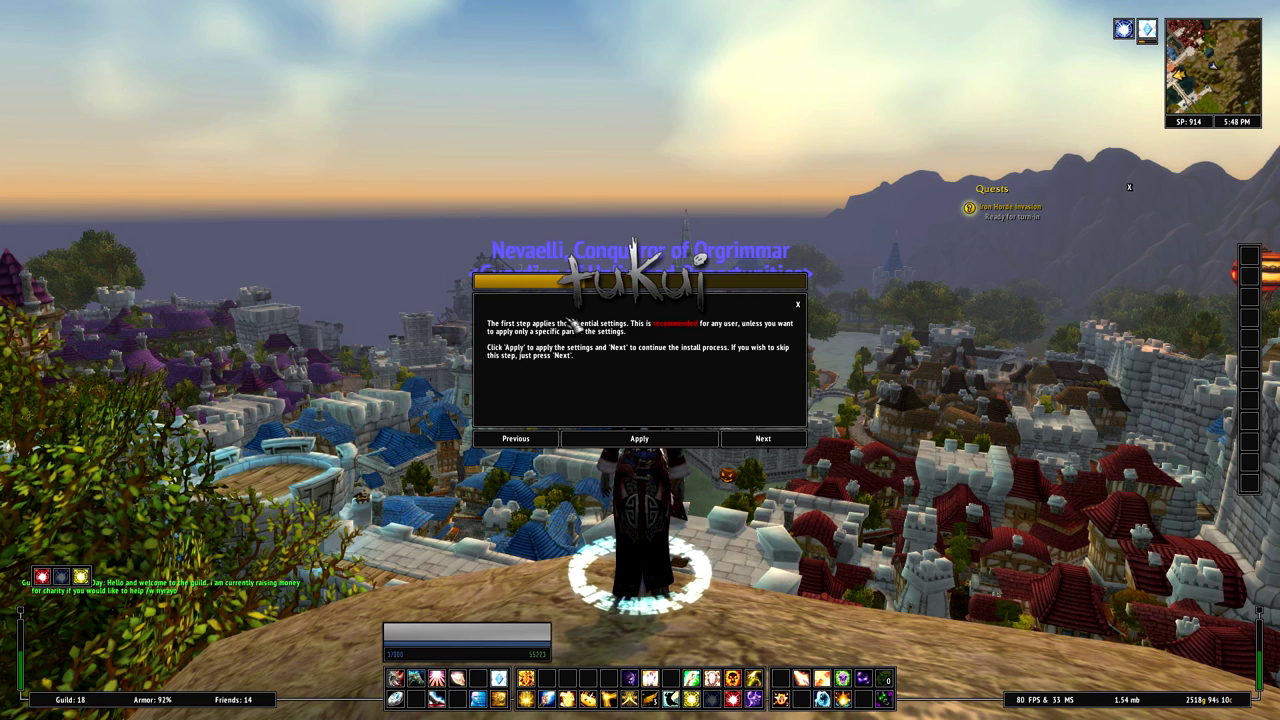
pyautogui.click(760, 438)
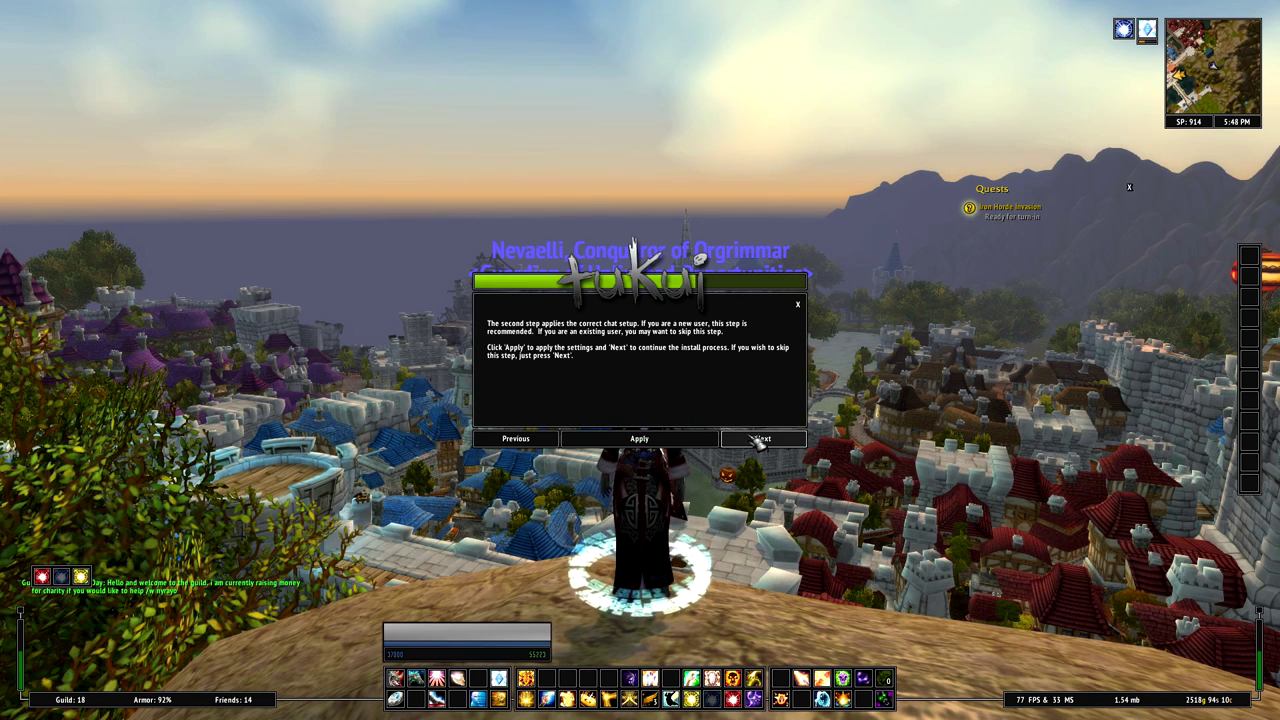
pyautogui.click(643, 440)
pyautogui.click(793, 440)
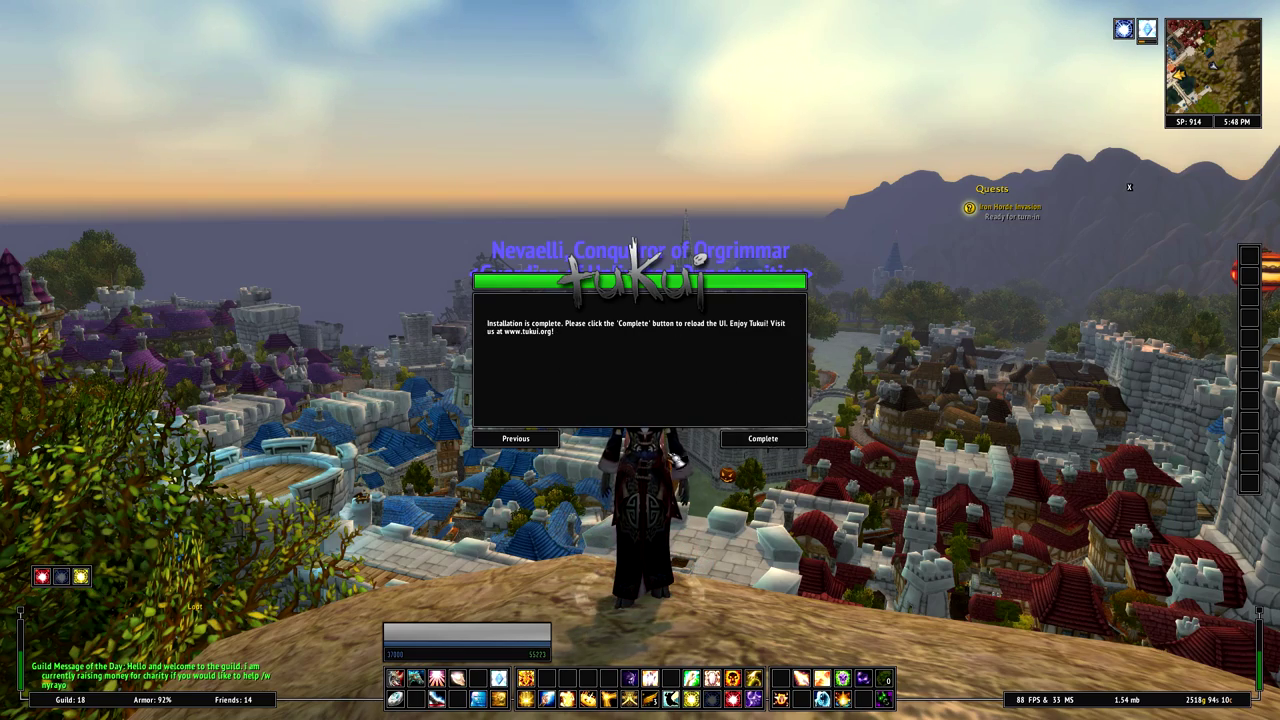
pyautogui.click(762, 438)
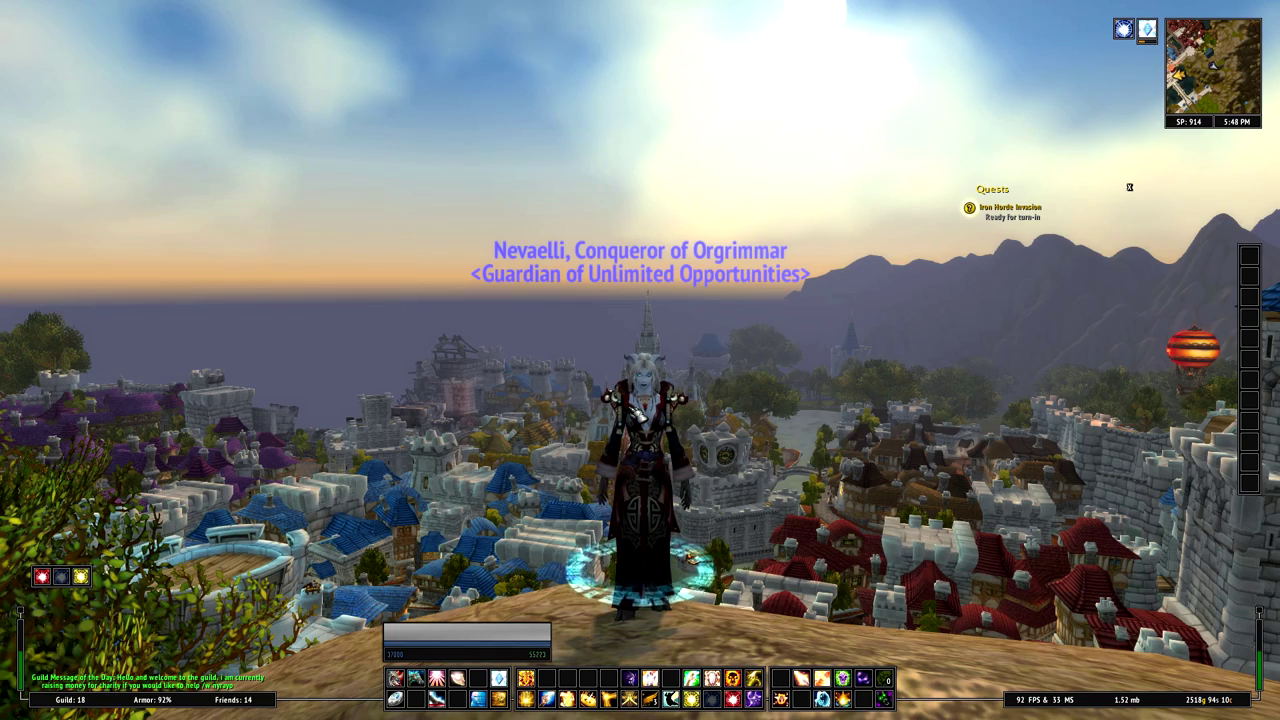
# - Turn off the side action bars in Tukui's ActionBars options and apply with a reload
pyautogui.press('Escape')
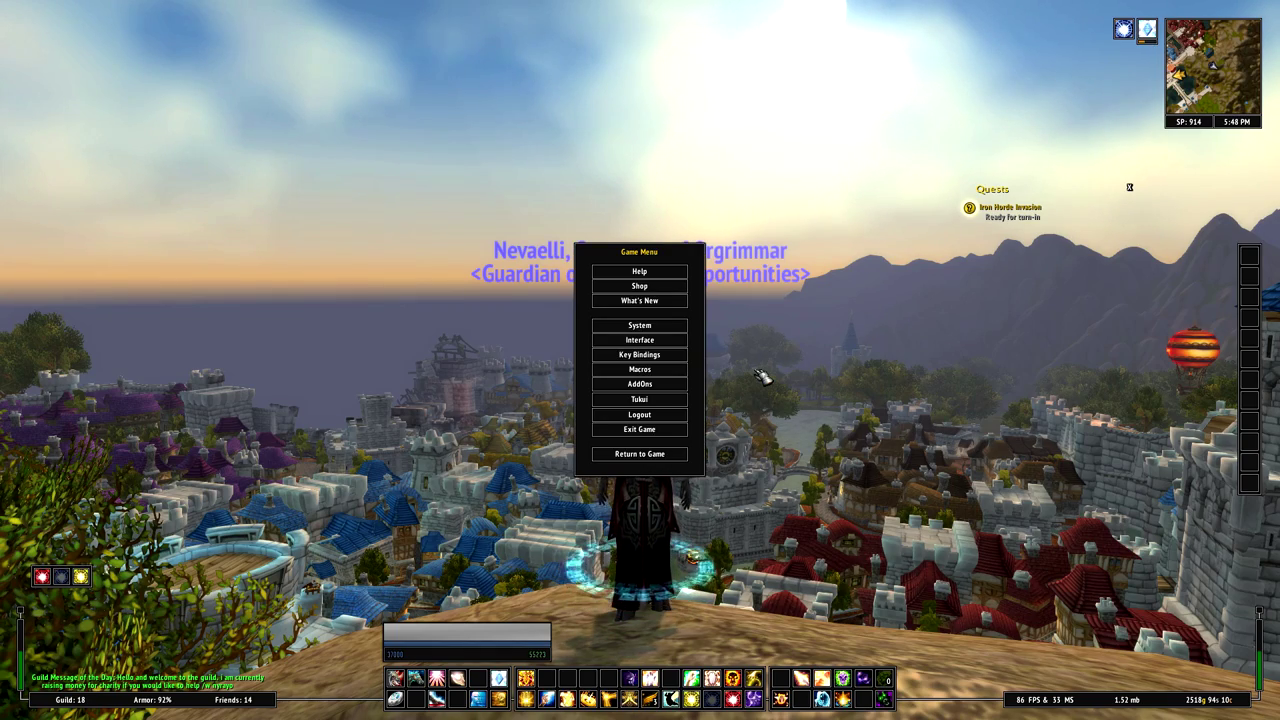
pyautogui.click(662, 400)
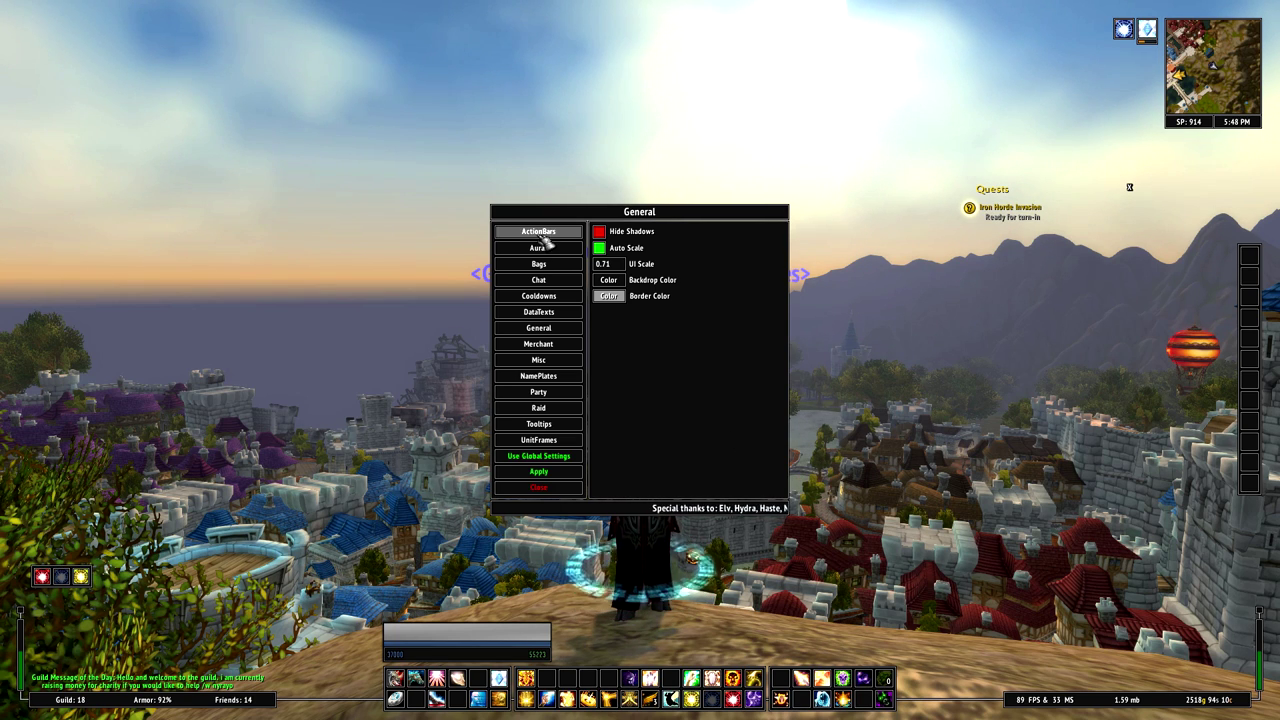
pyautogui.click(538, 471)
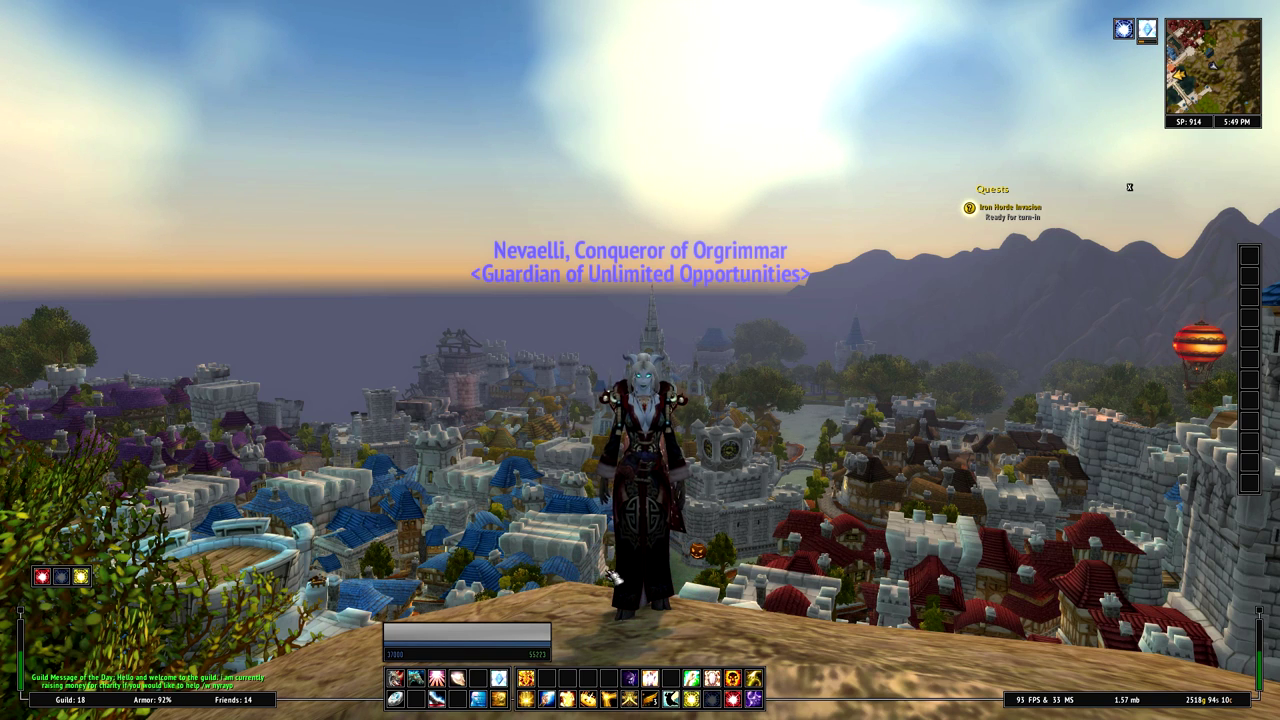
pyautogui.moveTo(777, 694)
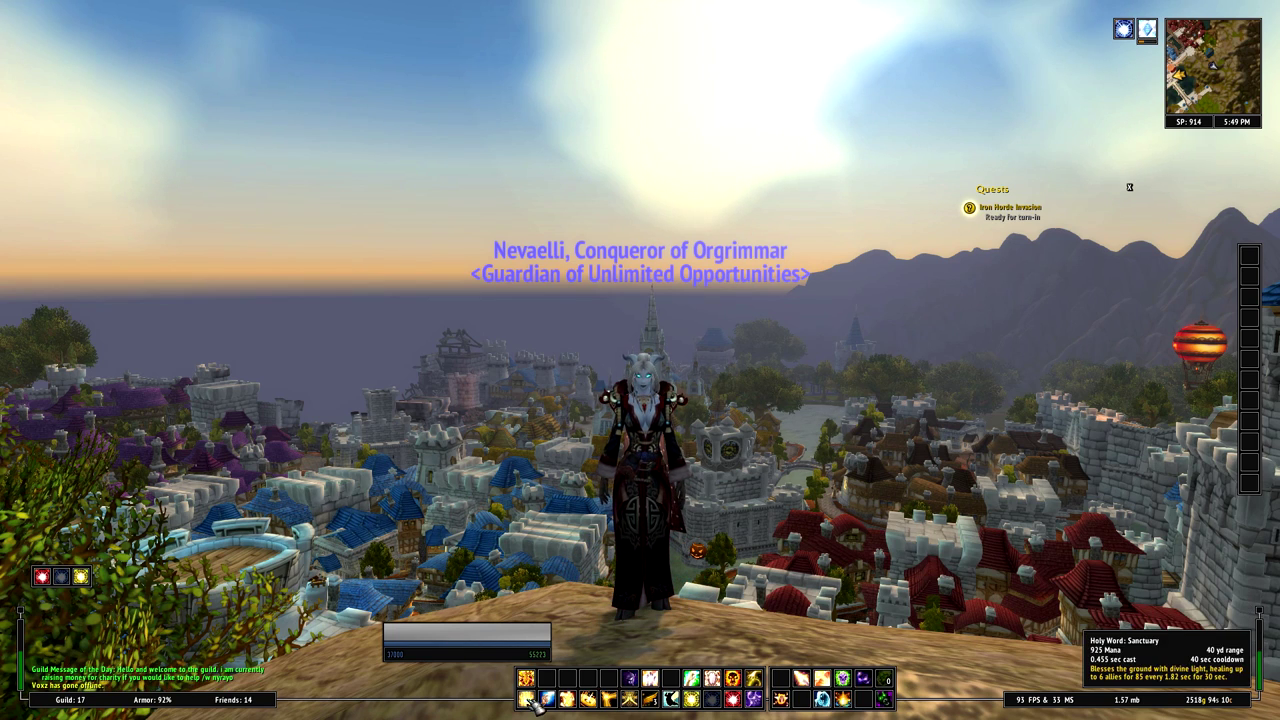
pyautogui.moveTo(420, 668)
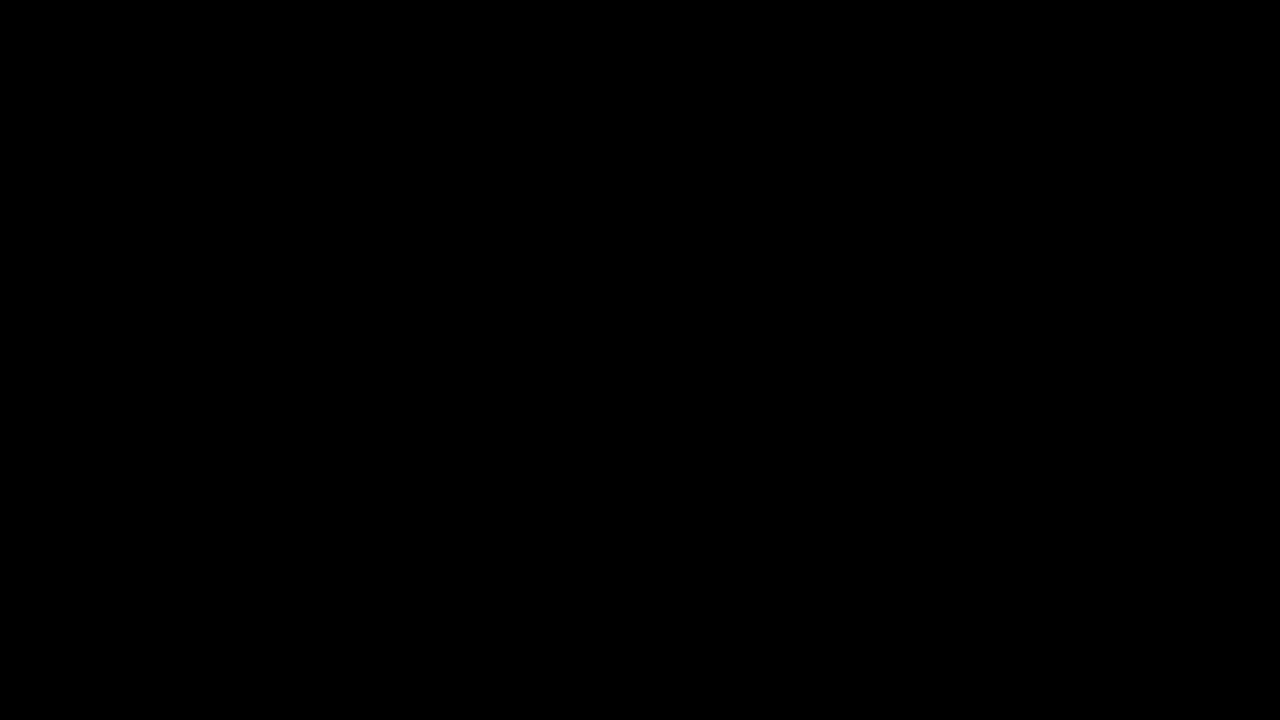
# - Enter /tukui move mode, move the quest tracker lower and the frame under the character near the top
pyautogui.write('/tukui move')
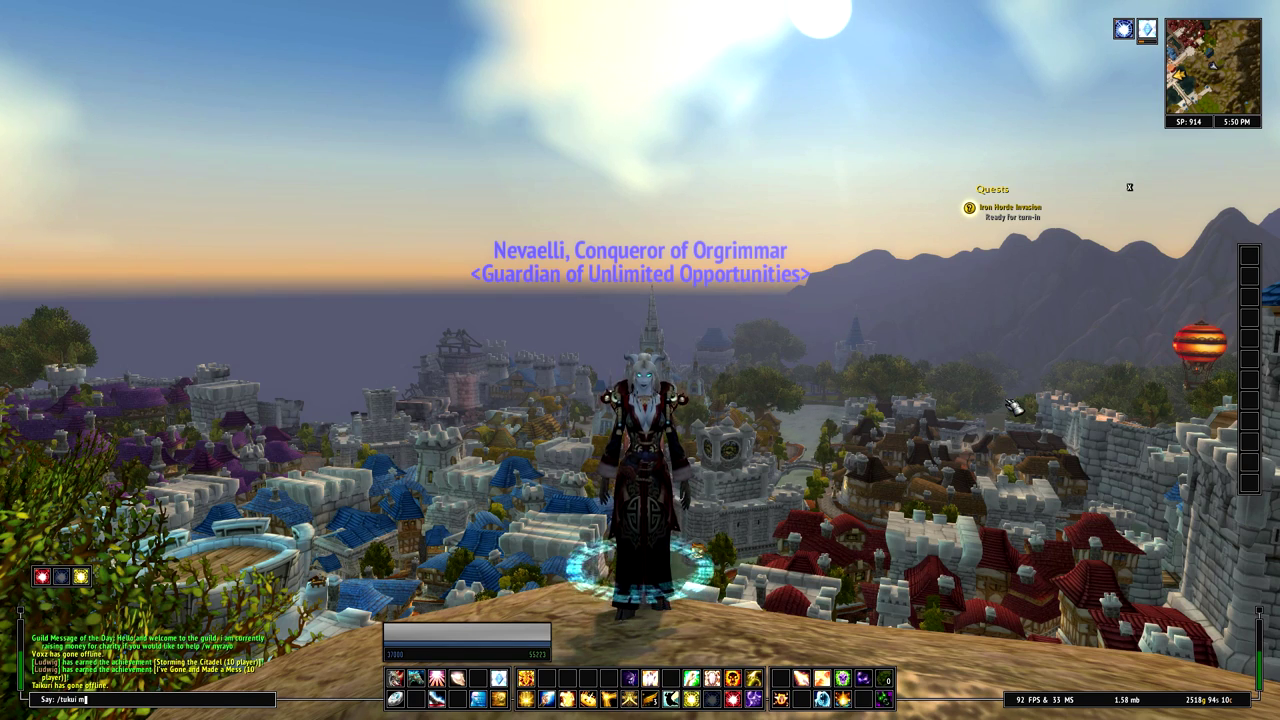
pyautogui.press('Return')
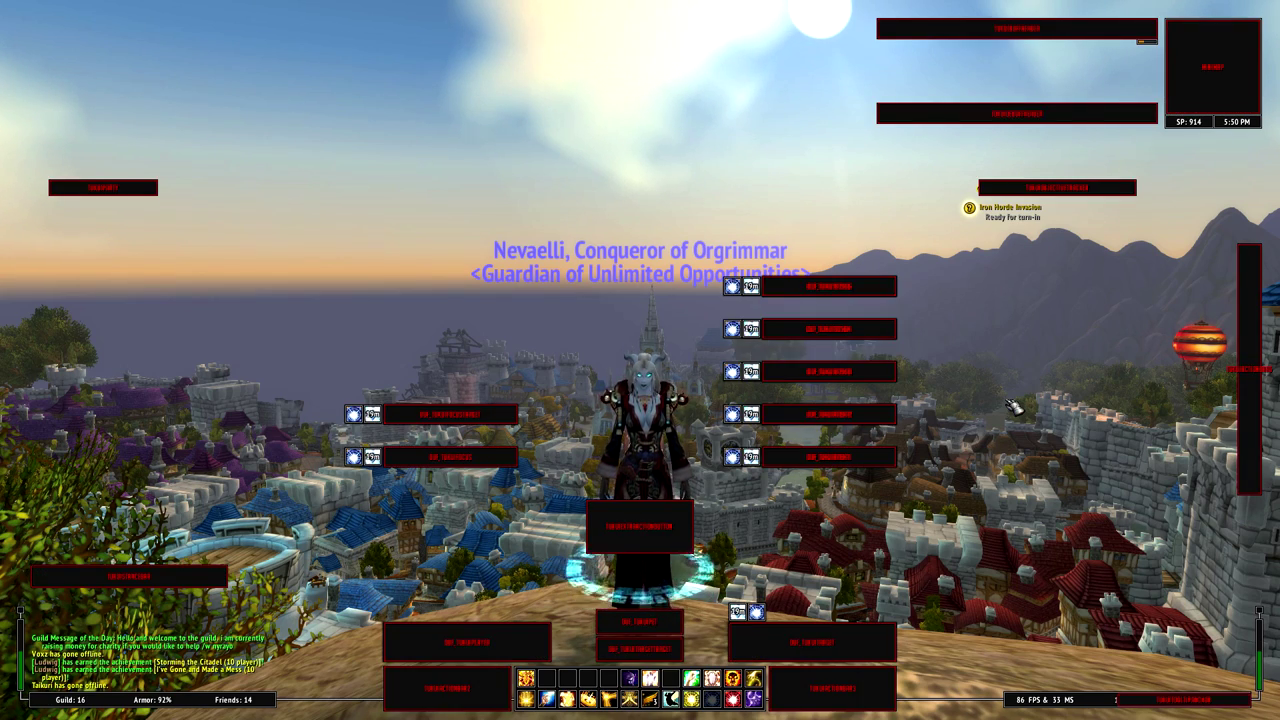
pyautogui.moveTo(1042, 201); pyautogui.dragTo(1084, 290)
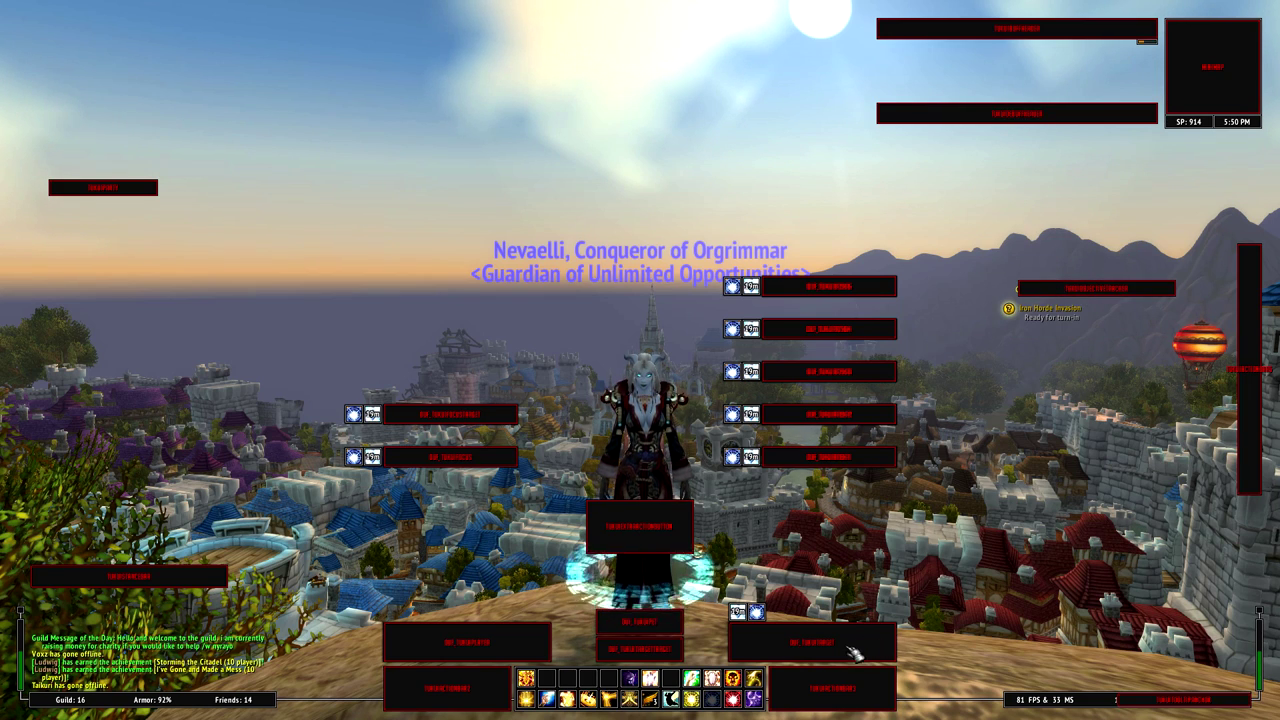
pyautogui.moveTo(728, 566); pyautogui.dragTo(448, 160)
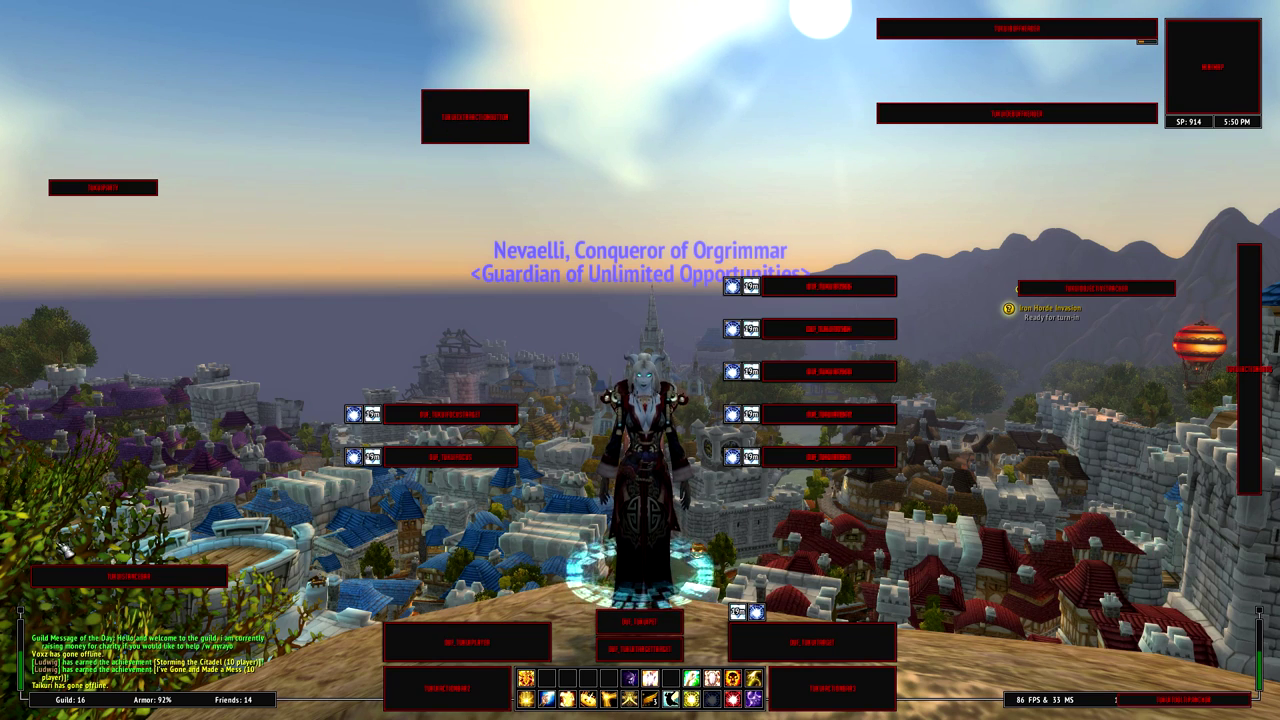
# - Reposition the lower-left frame, then lock all frames to leave move mode
pyautogui.moveTo(210, 585); pyautogui.dragTo(250, 527)
pyautogui.press('a')
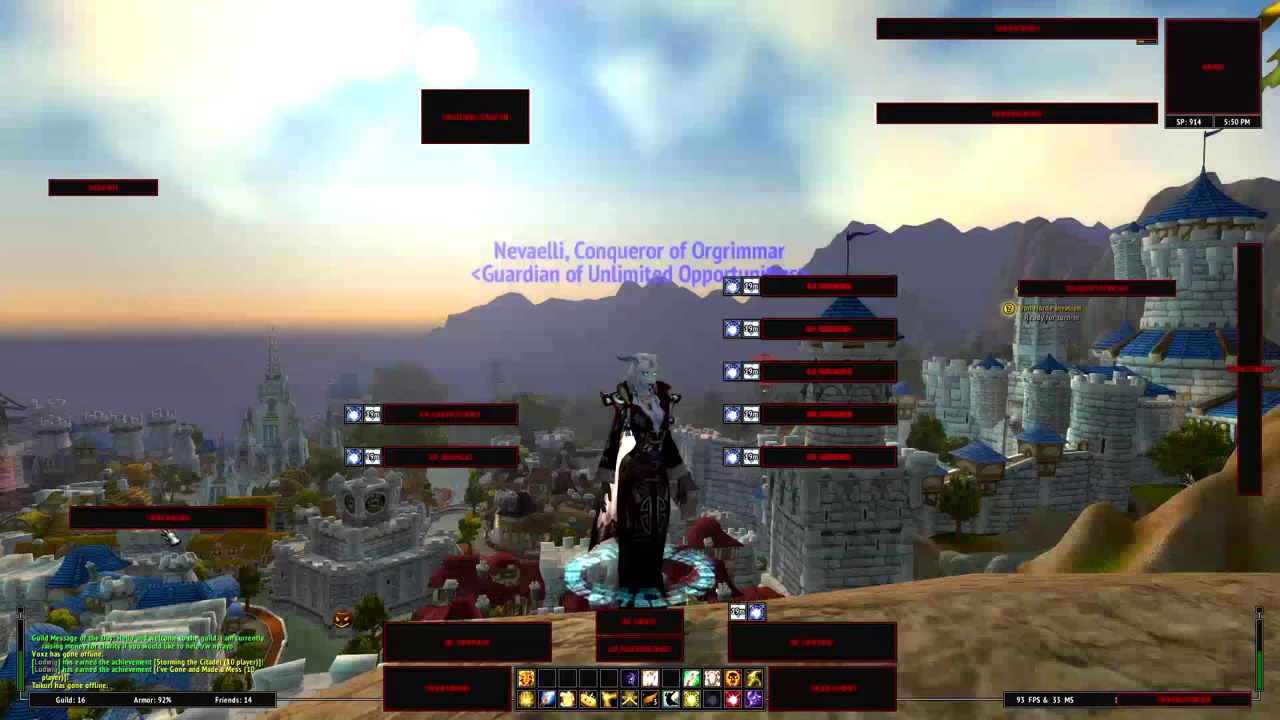
pyautogui.moveTo(168, 525); pyautogui.dragTo(135, 594)
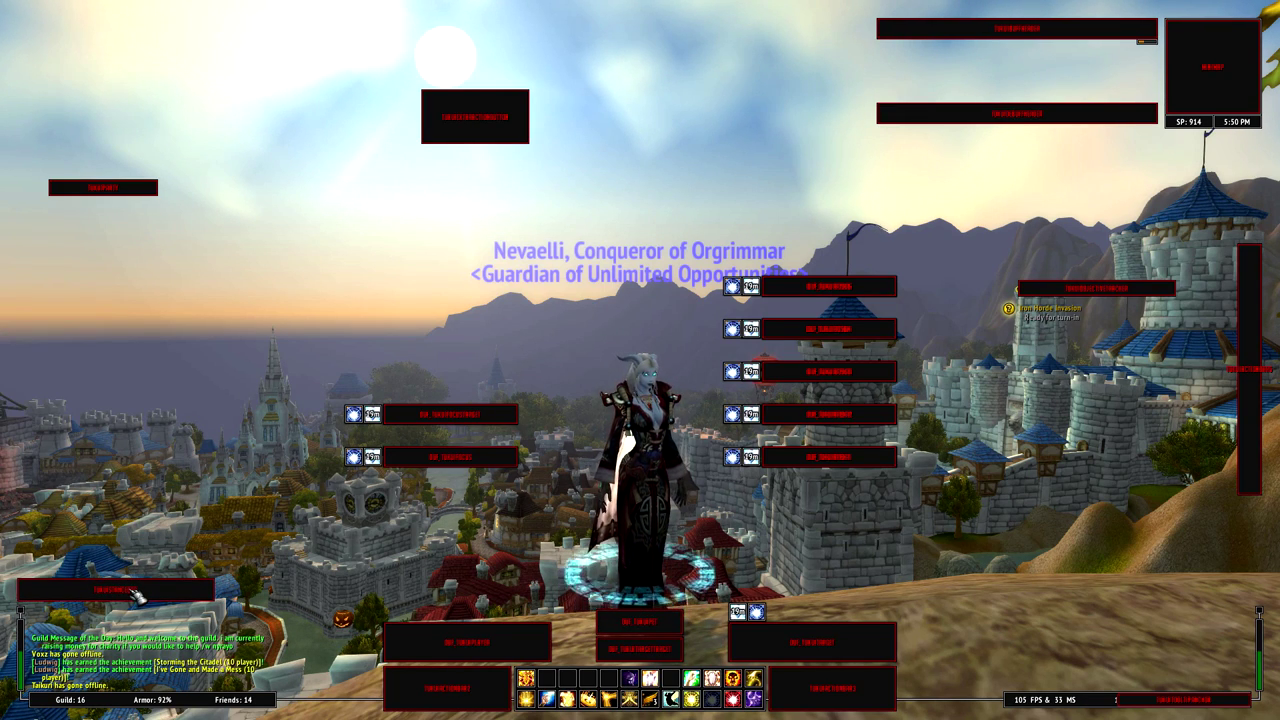
pyautogui.press('a')
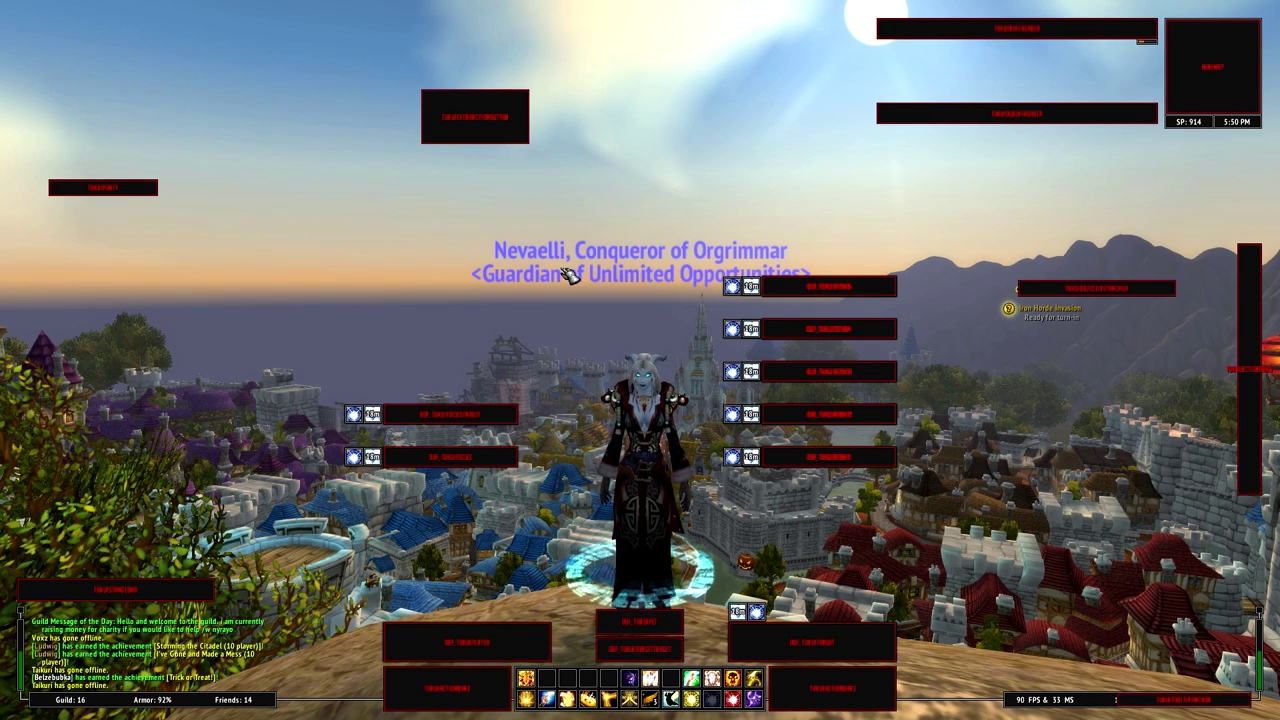
pyautogui.press('1')
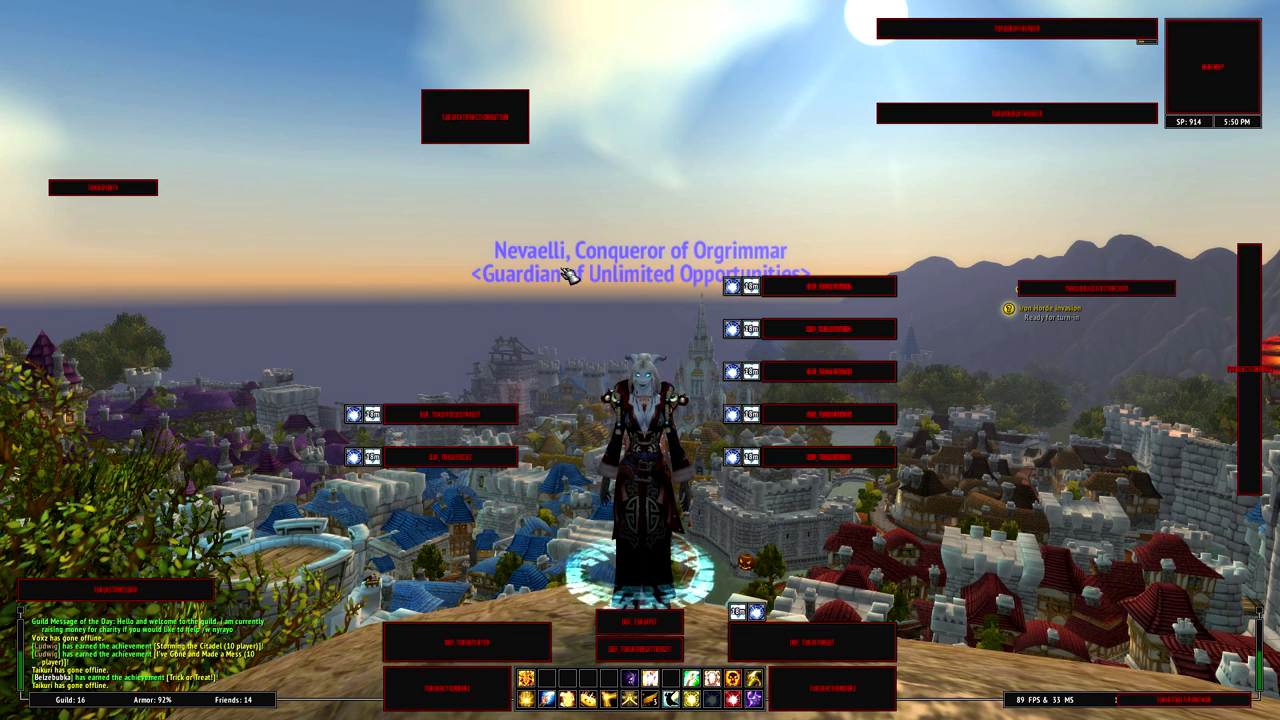
pyautogui.click(502, 127)
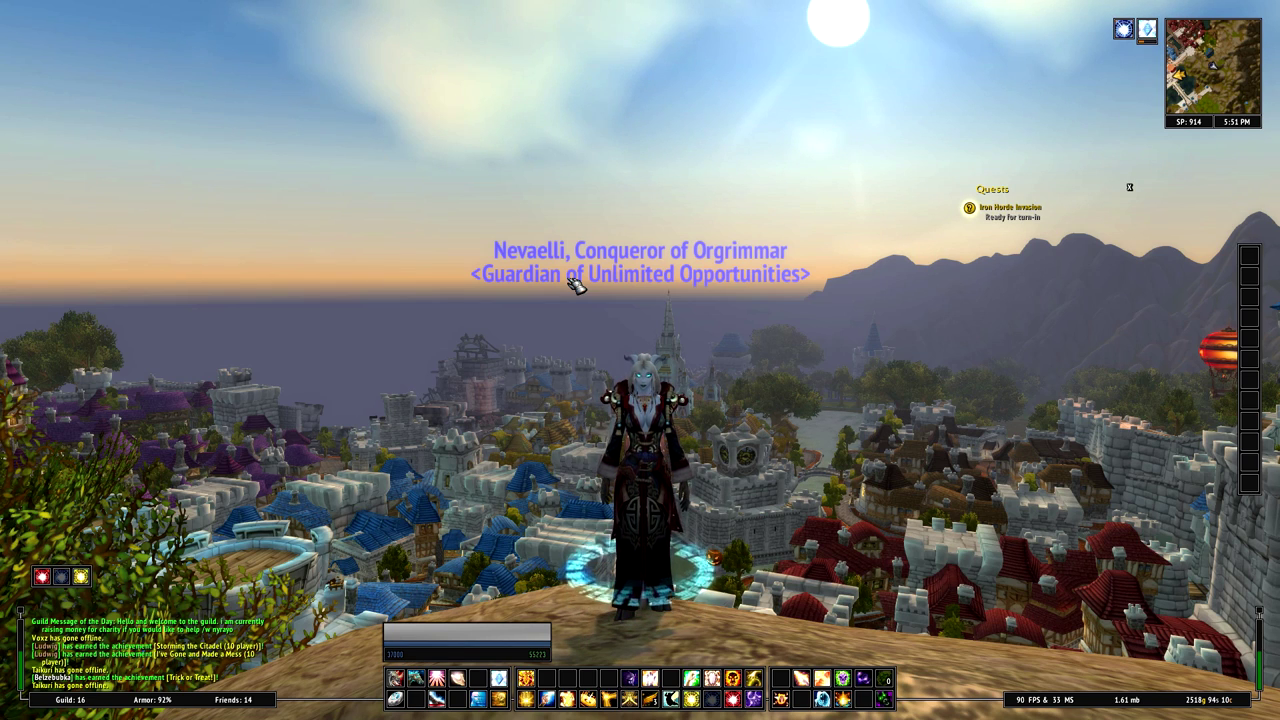
# - Send /tukui in chat to list the install, datatext, config, move and test commands
pyautogui.press('Return')
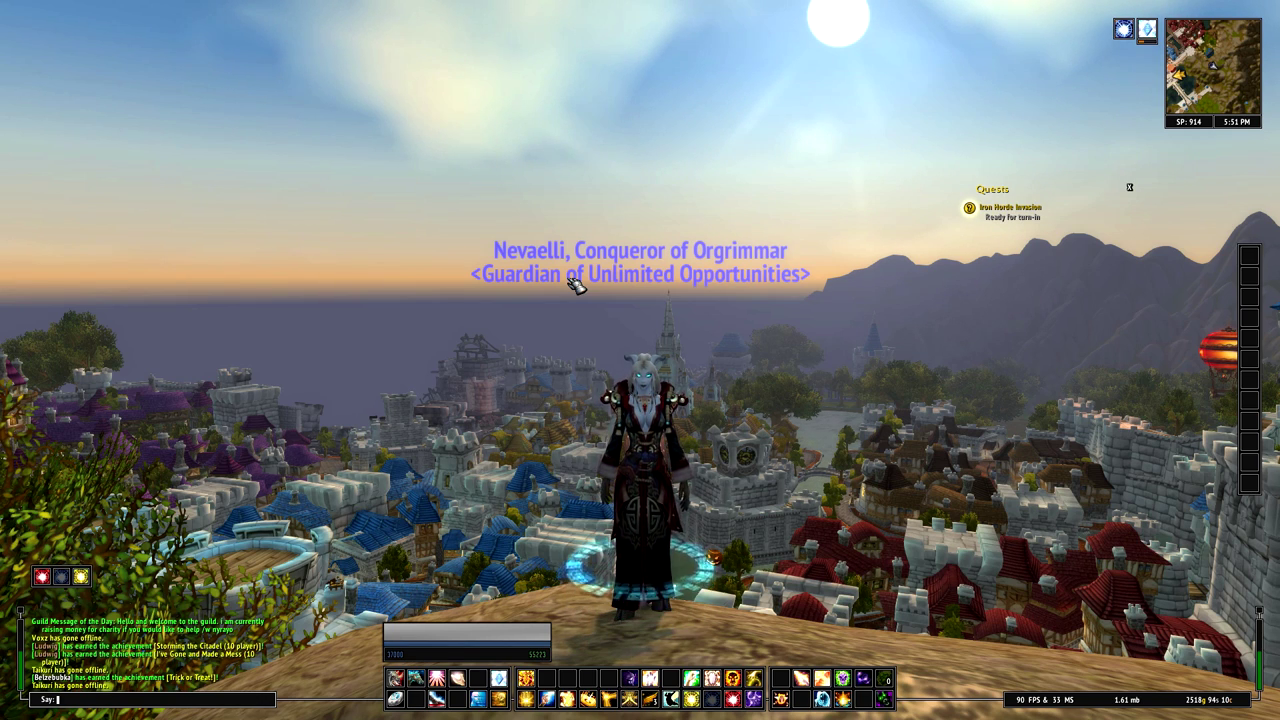
pyautogui.write('/tukui')
pyautogui.press('Return')
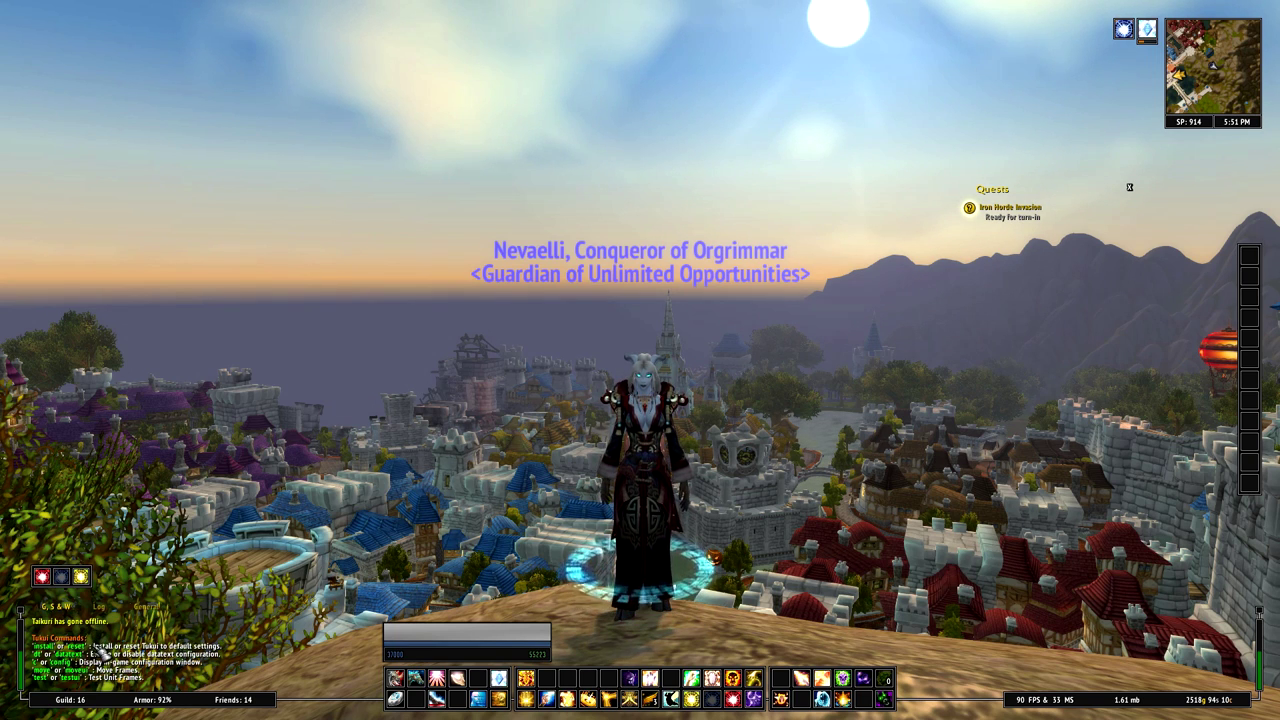
pyautogui.moveTo(63, 655)
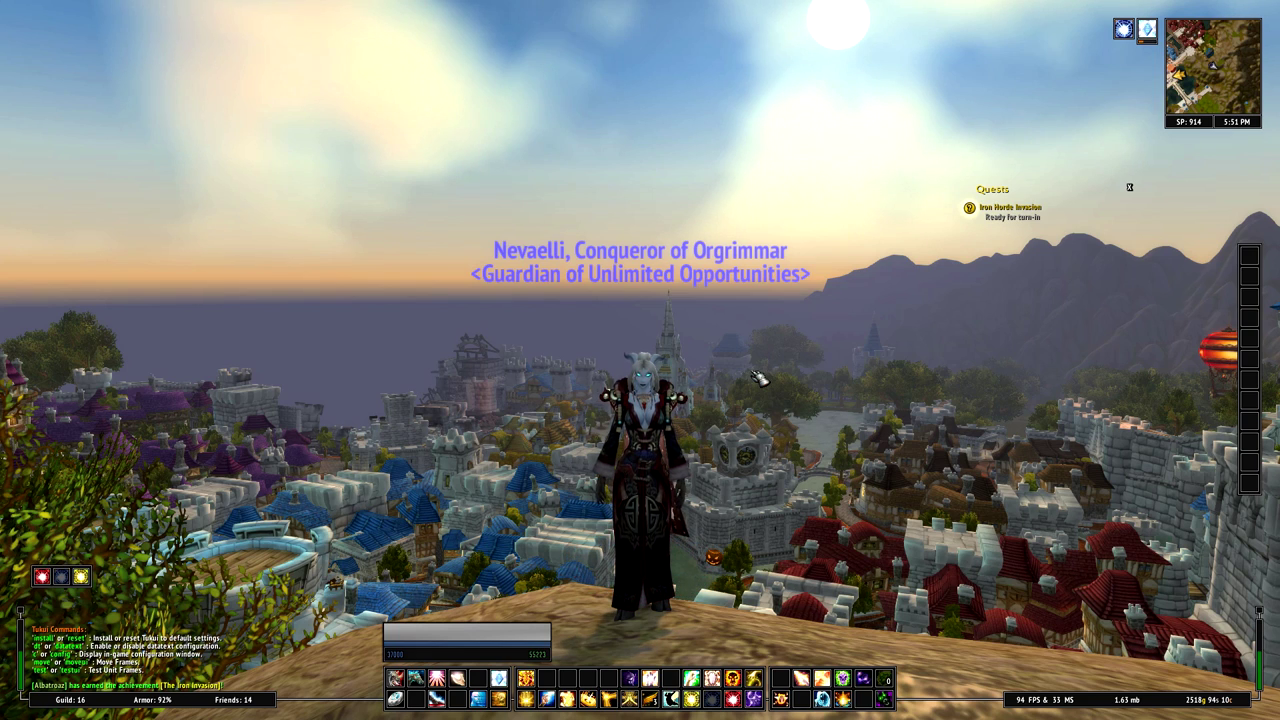
# - In Tukui UnitFrames options, choose a new Cast Bar Texture, keep the Tukui UF Outline font, and apply
pyautogui.press('Escape')
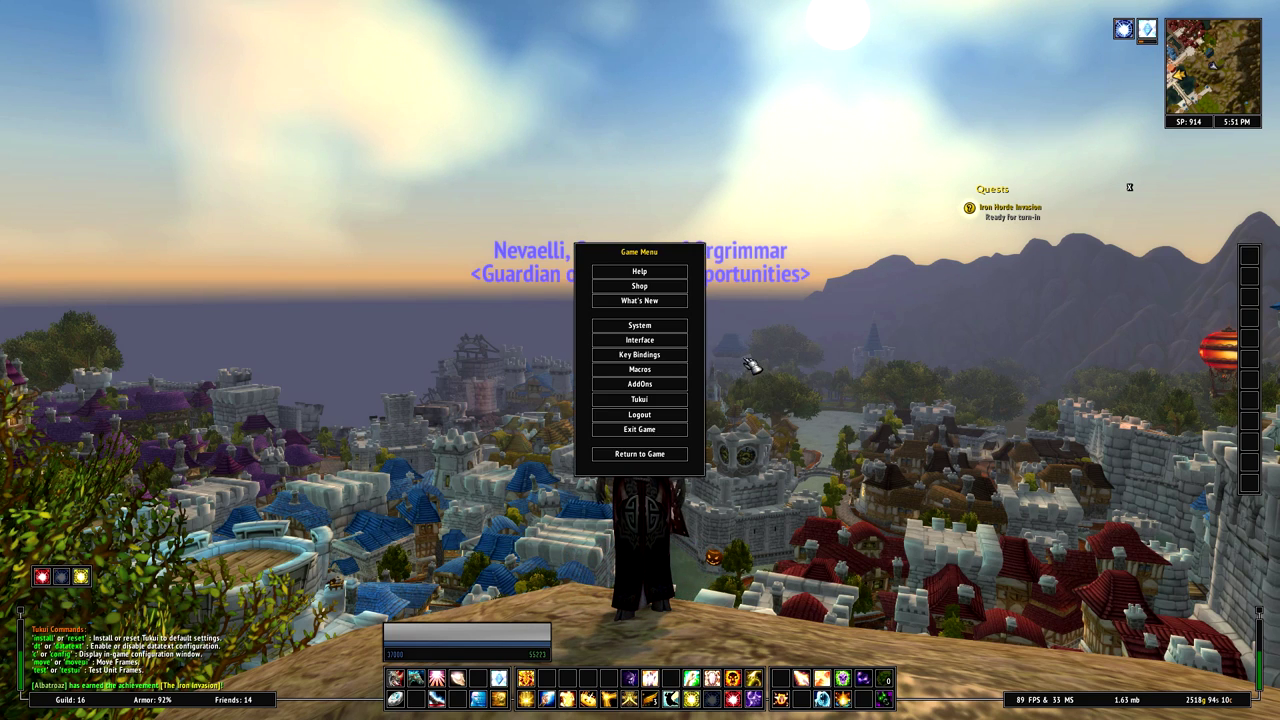
pyautogui.click(678, 395)
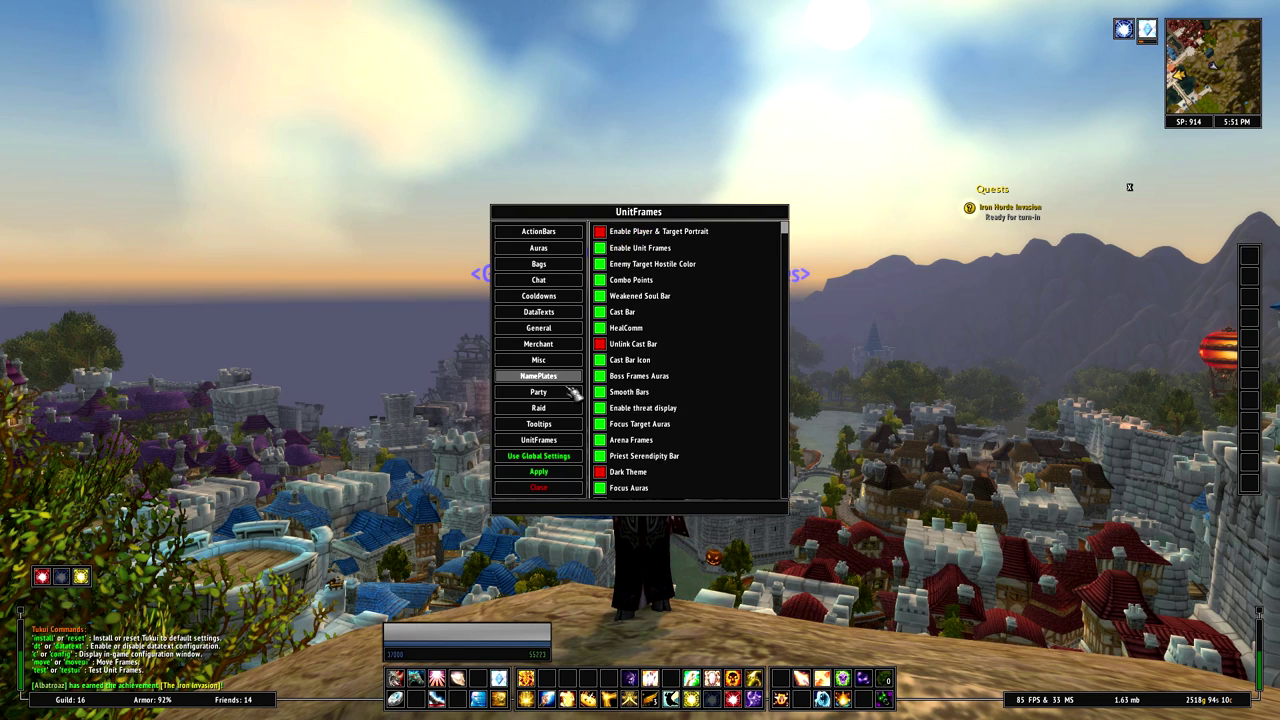
pyautogui.moveTo(786, 240); pyautogui.dragTo(778, 519)
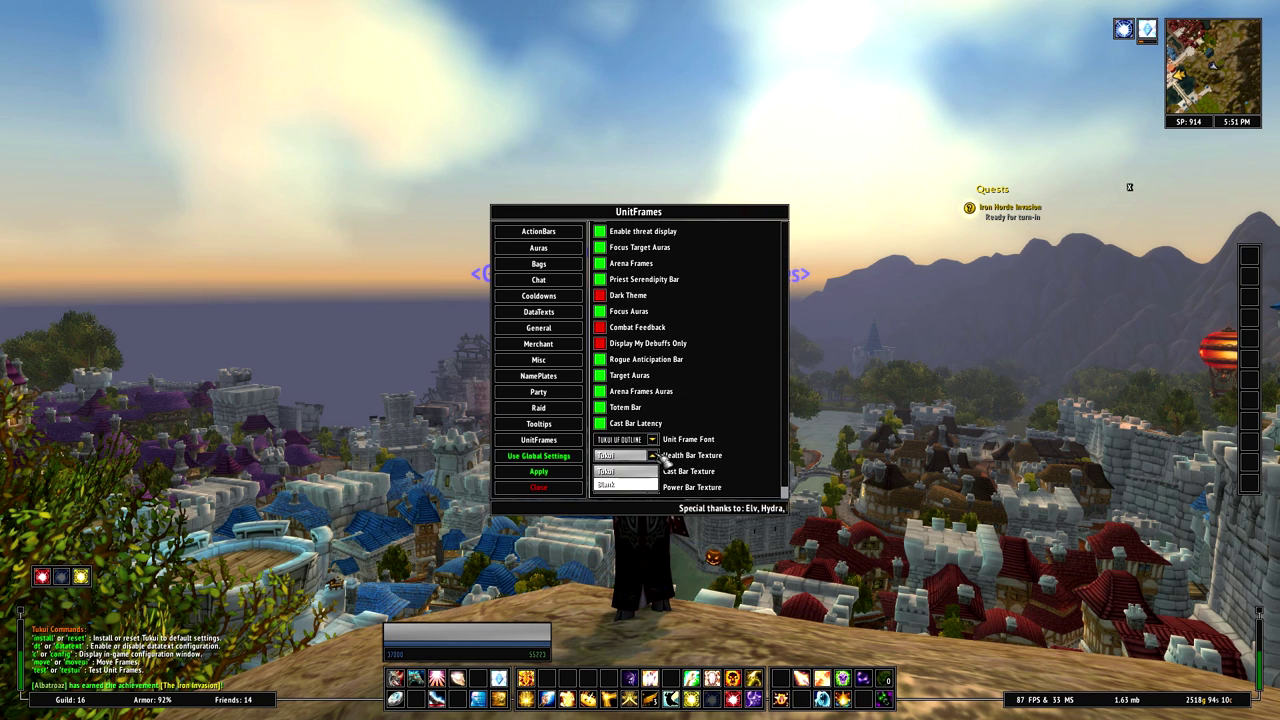
pyautogui.click(655, 472)
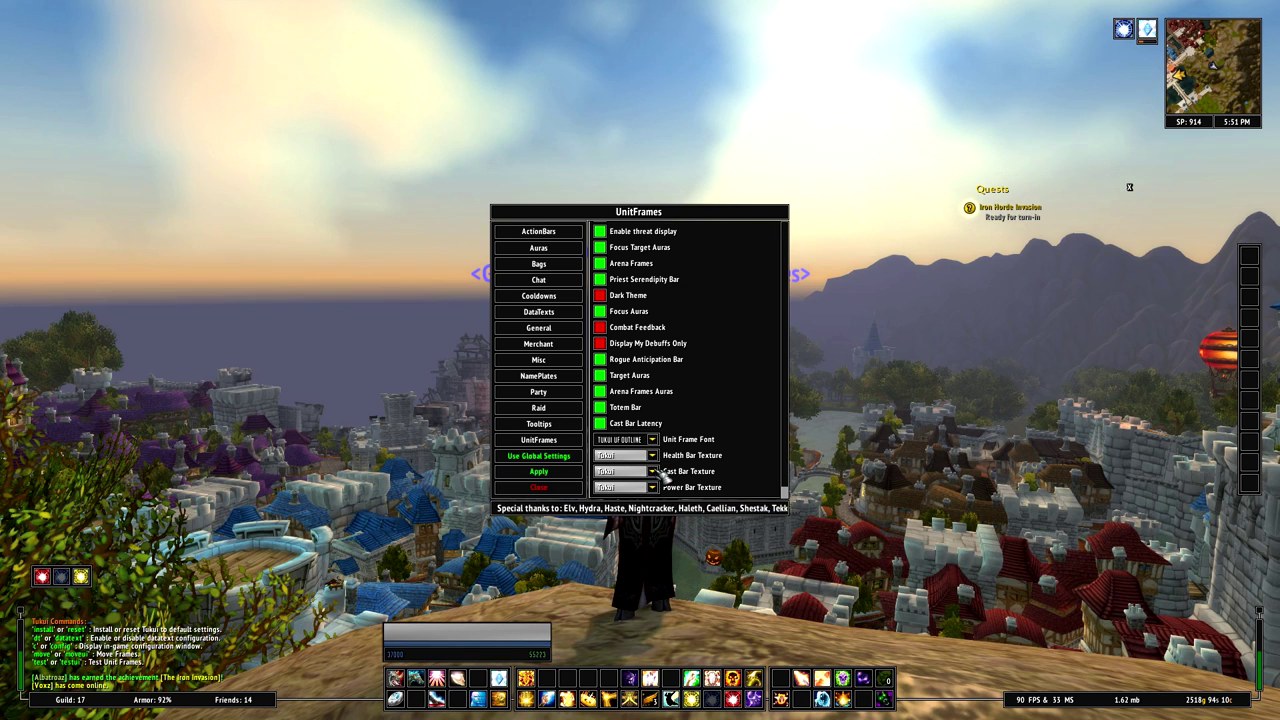
pyautogui.click(640, 483)
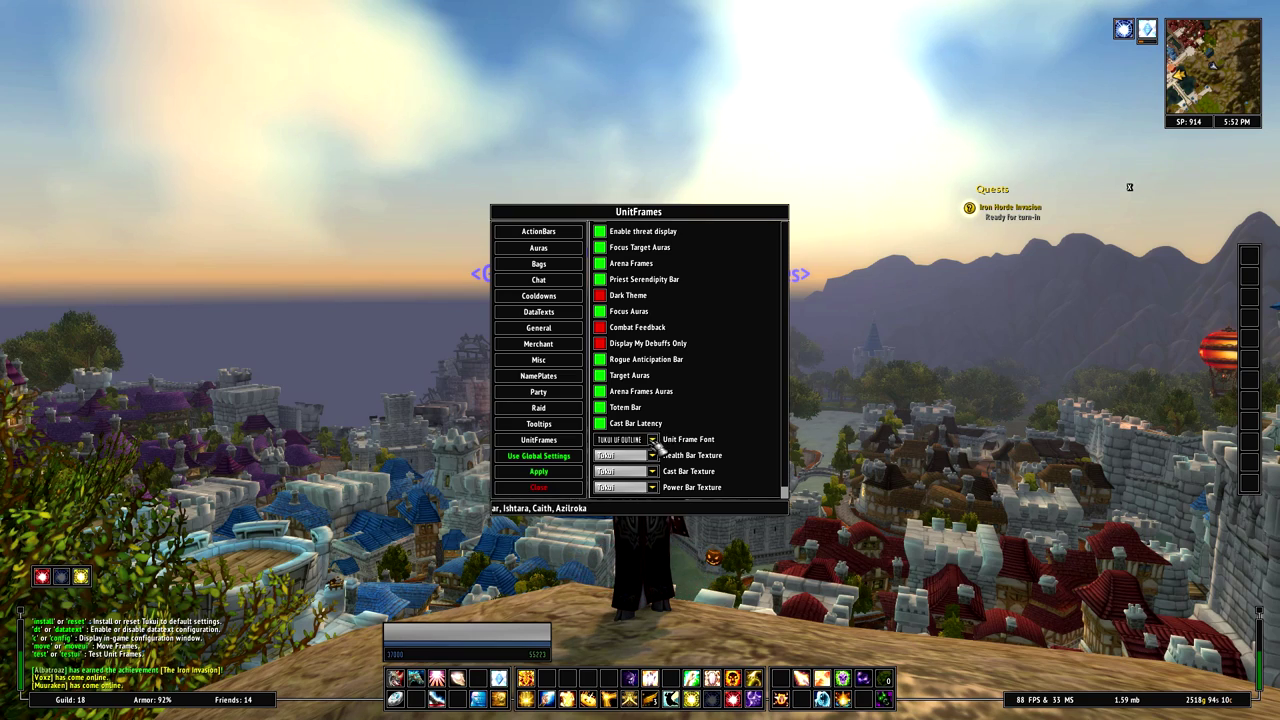
pyautogui.click(652, 441)
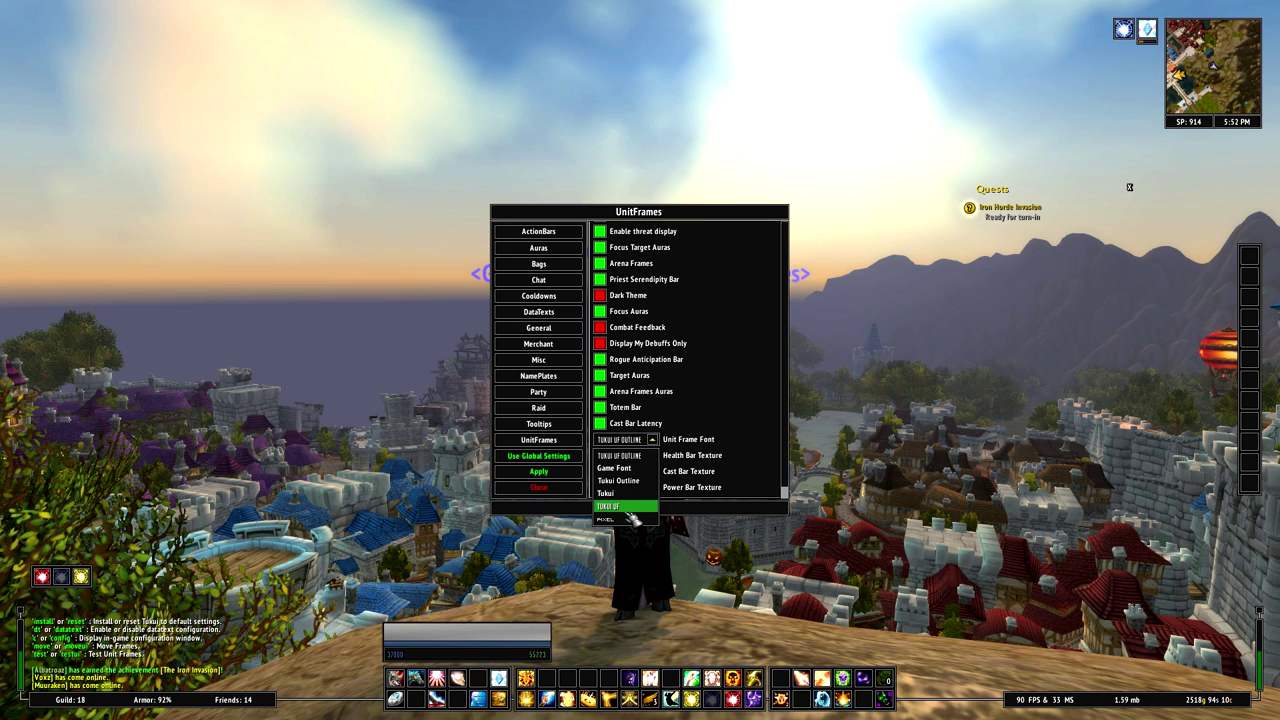
pyautogui.click(654, 442)
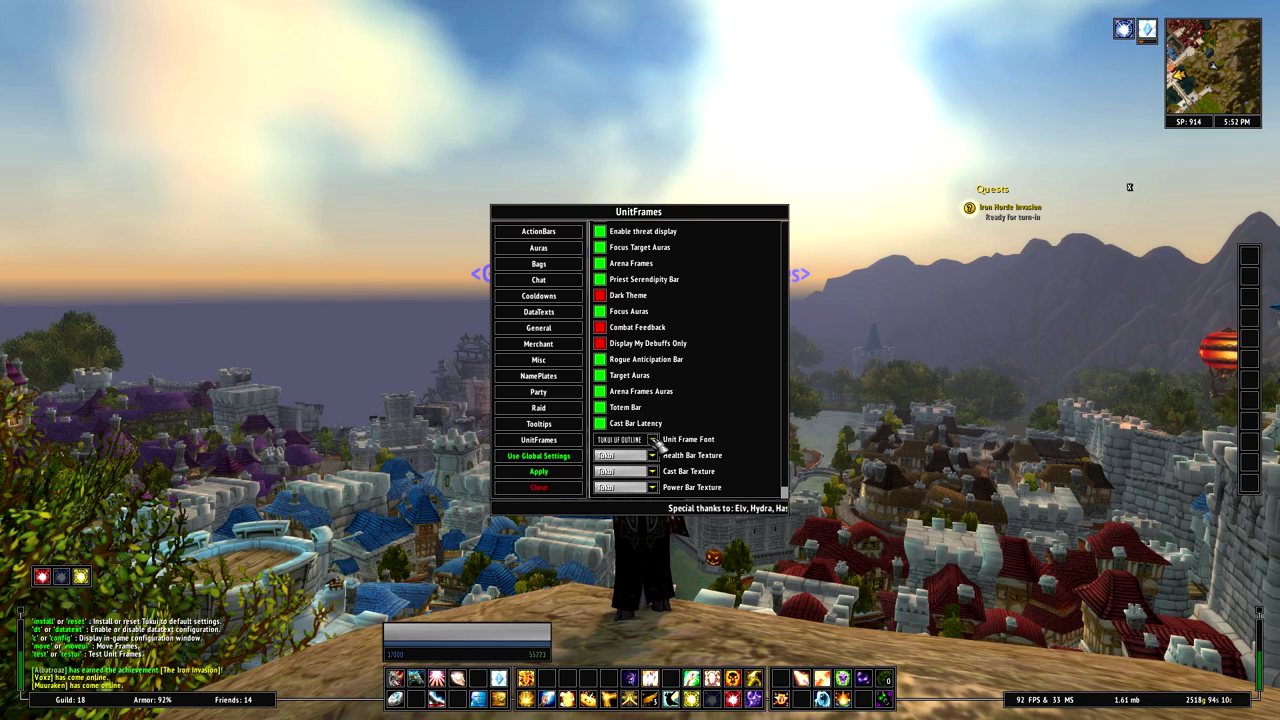
pyautogui.click(538, 471)
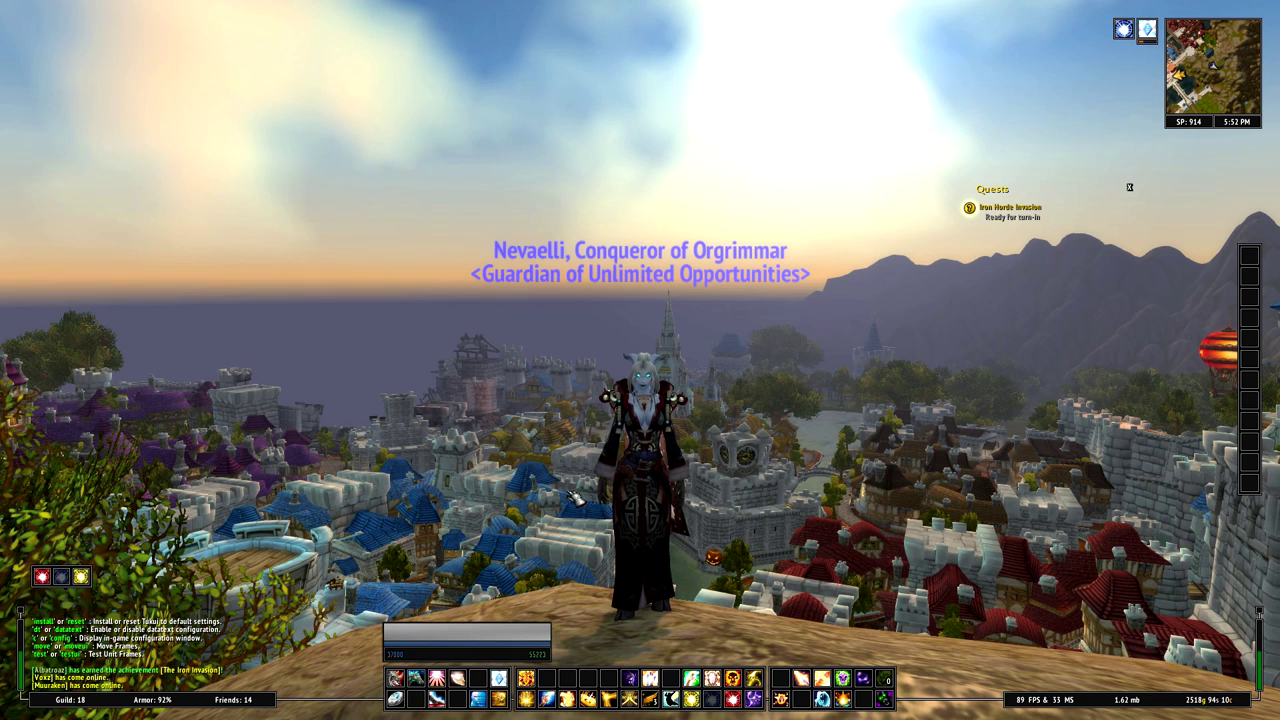
# - Use /tukui dt to swap the bottom-left Guild datatext for Time
pyautogui.press('Return')
pyautogui.write('/tuku')
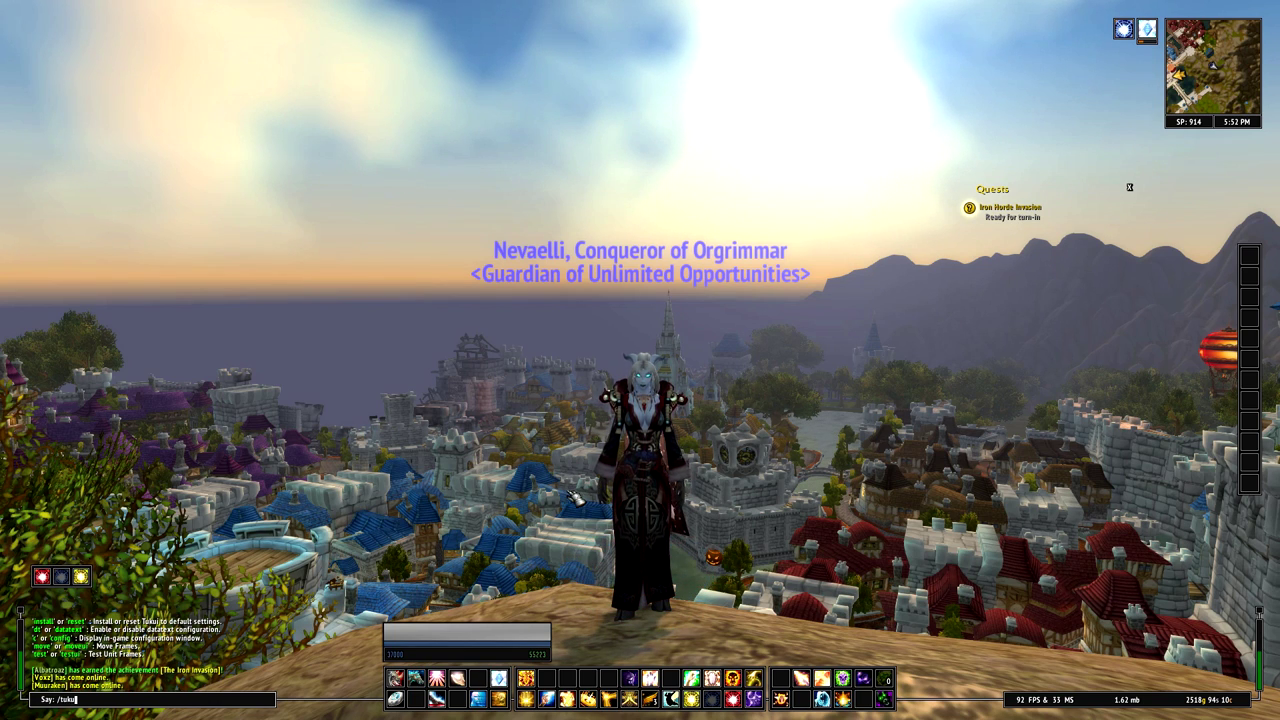
pyautogui.write('i dt')
pyautogui.press('Return')
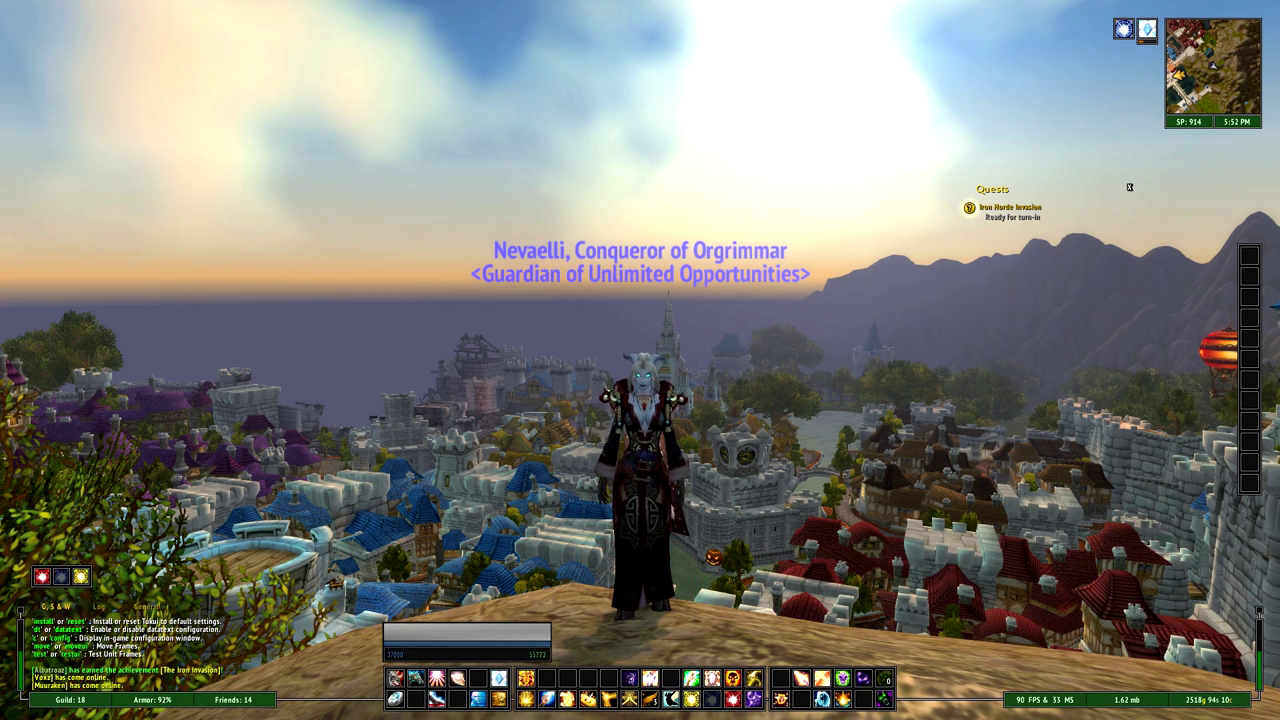
pyautogui.click(87, 705)
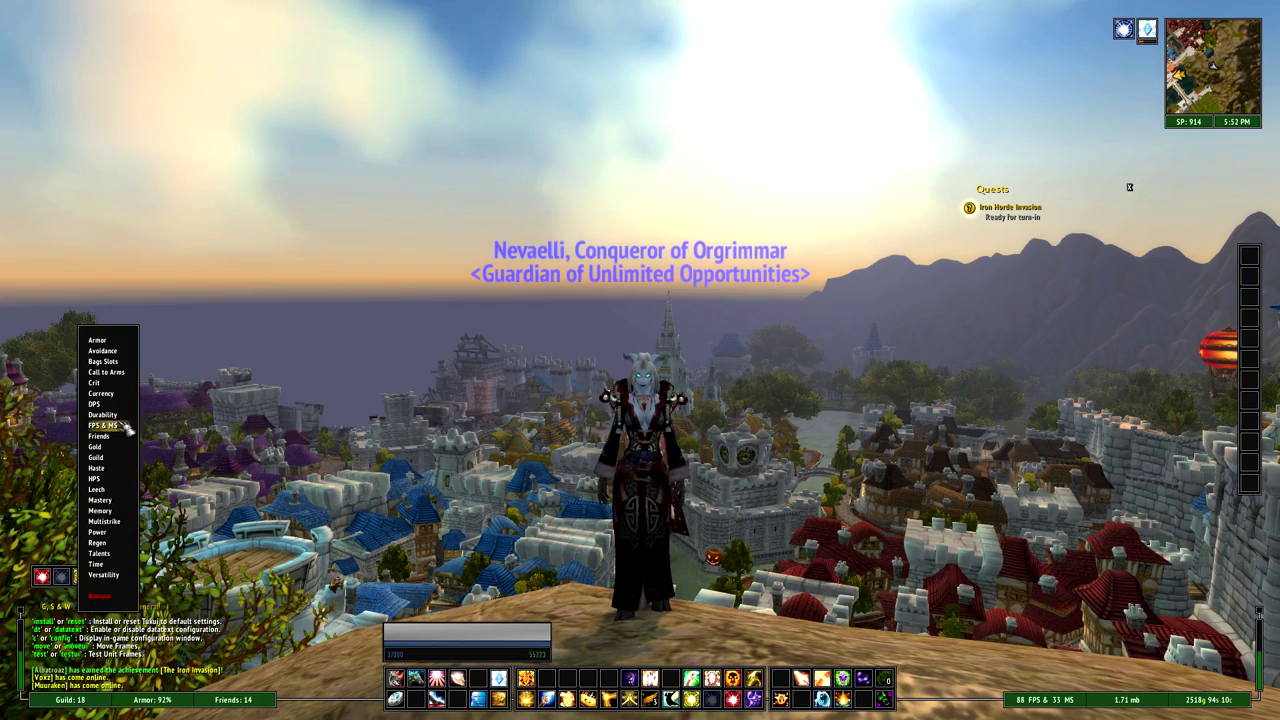
pyautogui.click(96, 564)
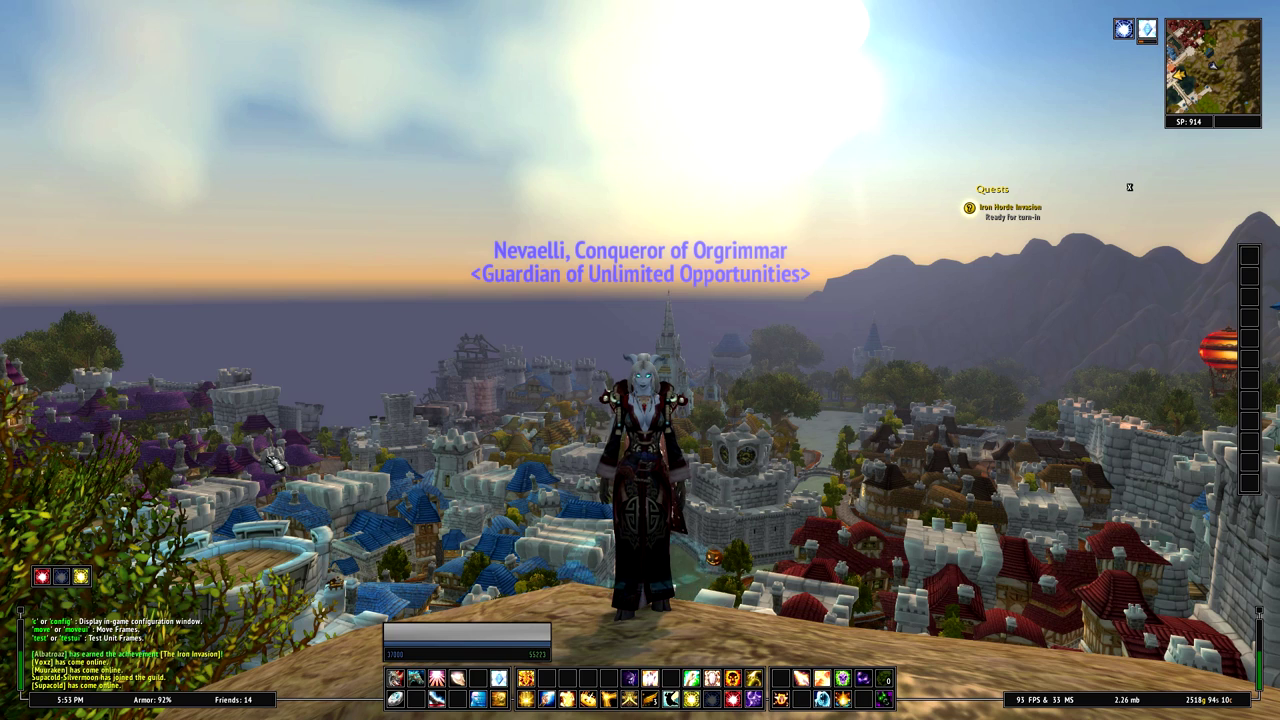